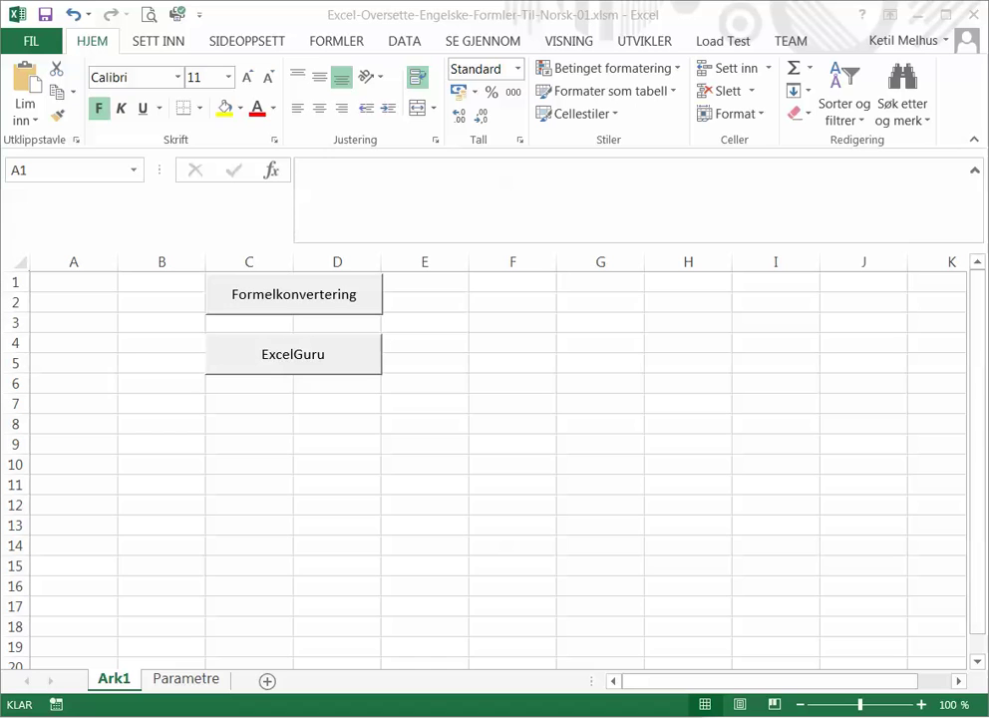
Copy the English SUM/FREQUENCY array formula from the Notepad notes and return to Excel
left_click_drag(484, 529, 498, 278)
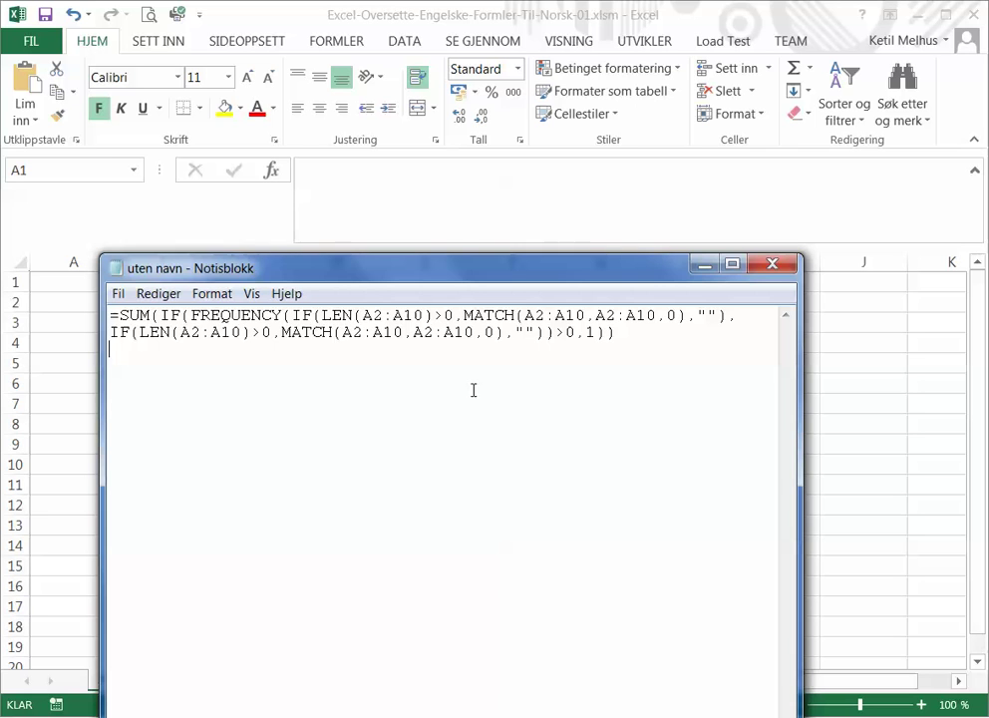
left_click_drag(609, 339, 356, 304)
key("ctrl+a")
key("ctrl+c")
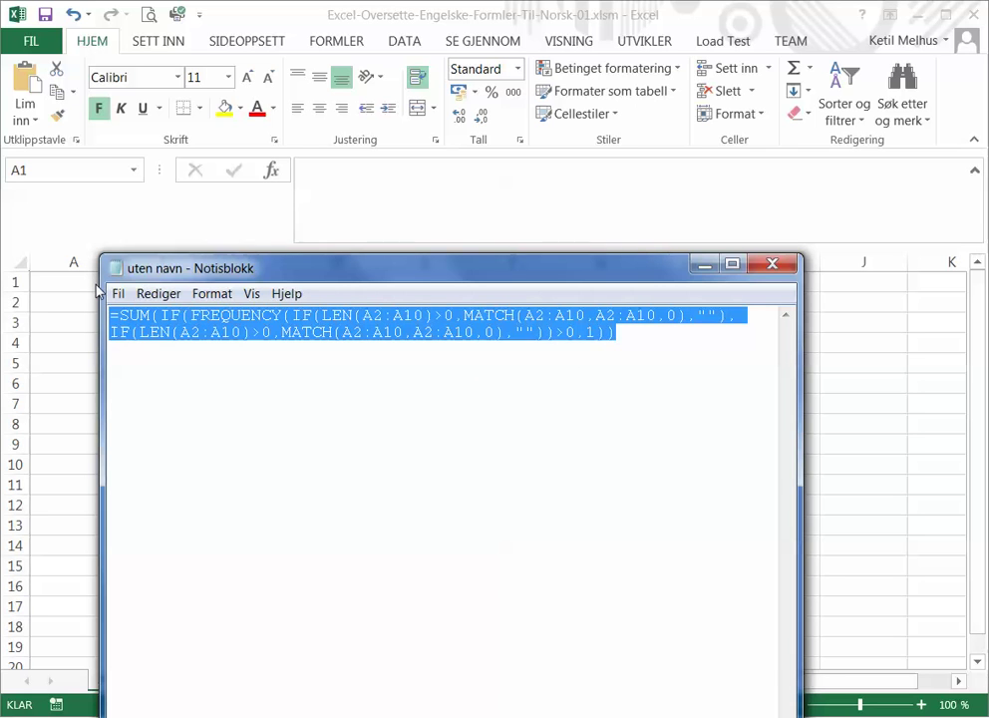
key("alt+Tab")
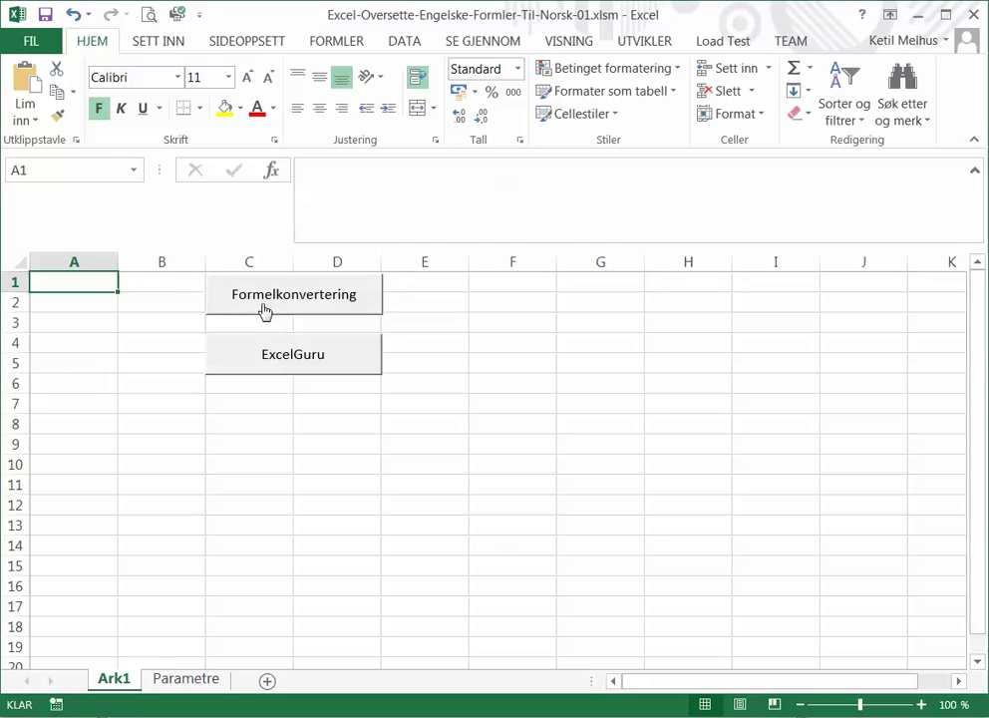
Paste the English SUM/FREQUENCY formula into Formelkonvertering to get the Norwegian SUMMER/FREKVENS version
left_click(262, 302)
key("ctrl+v")
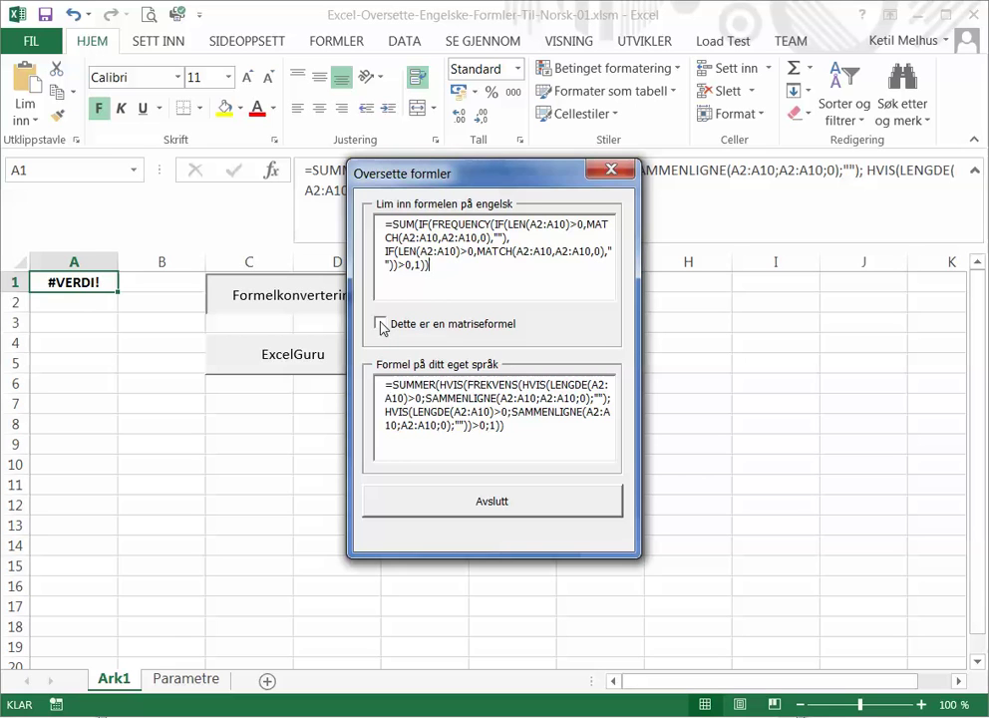
Tick 'Dette er en matriseformel' so A1 shows 0, then close the Oversette formler dialog
left_click(380, 324)
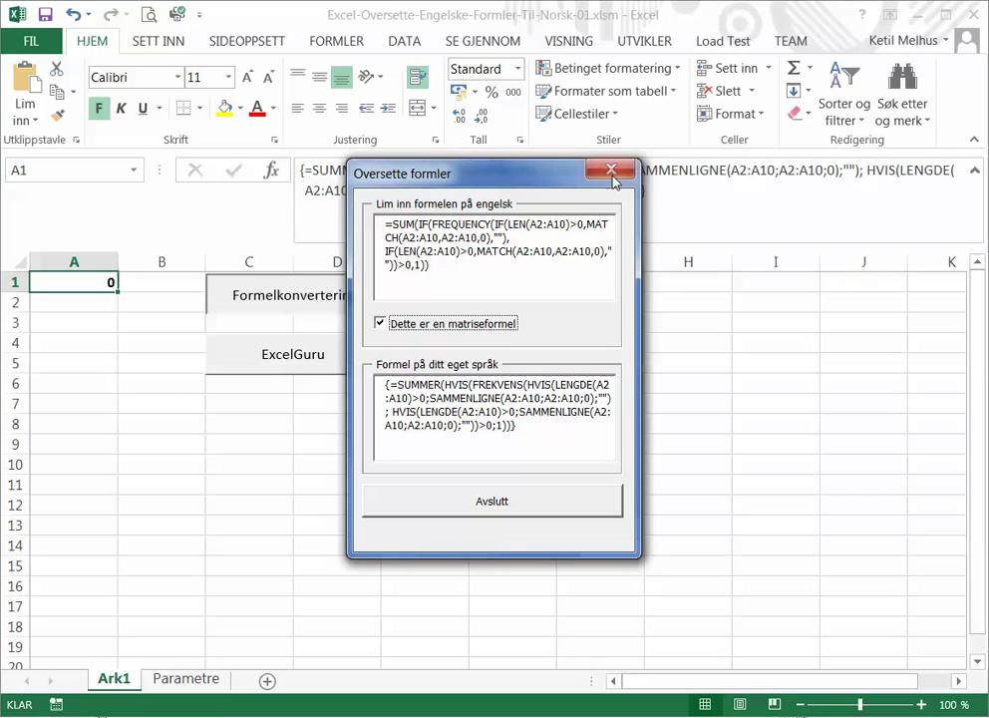
left_click(612, 169)
Check A1's braced Norwegian array formula in the formula bar and reopen Formelkonvertering
left_click(105, 303)
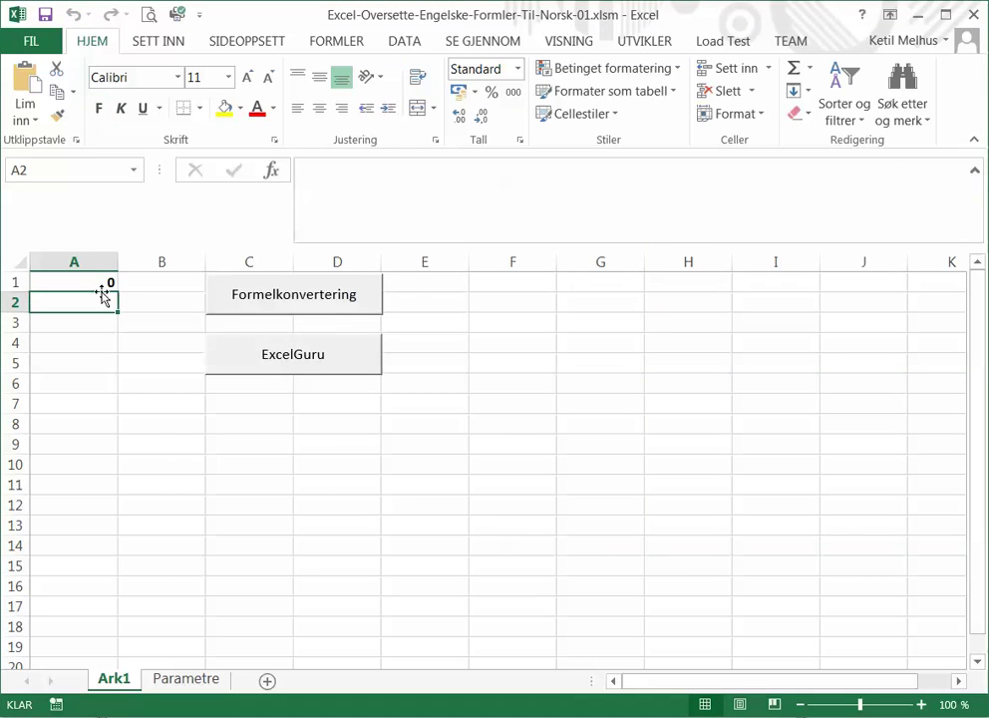
left_click(106, 286)
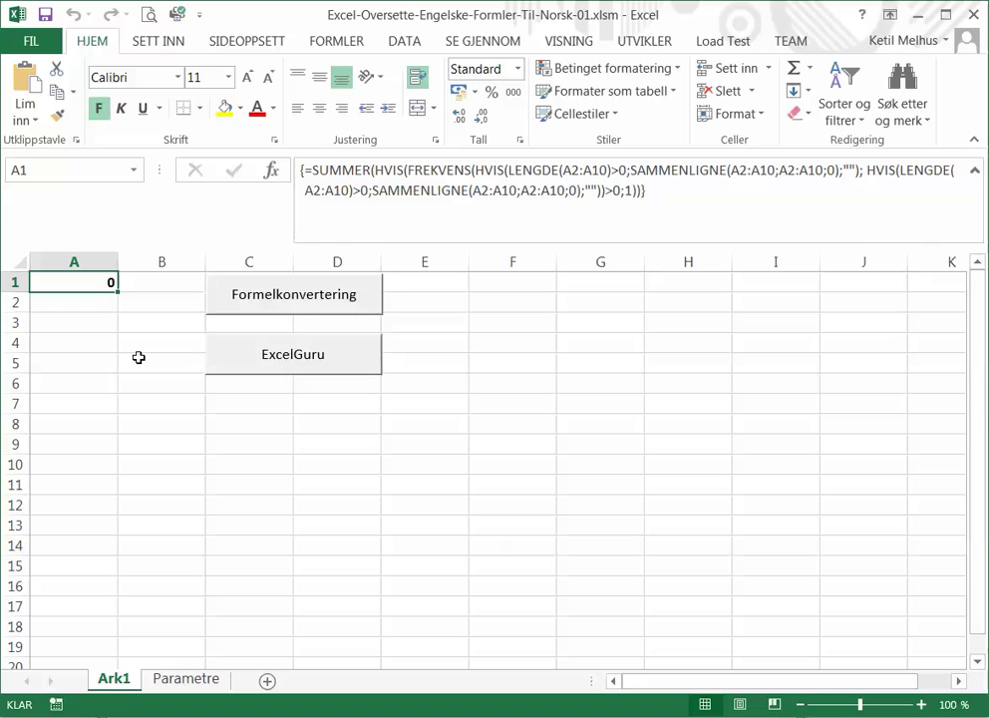
left_click(289, 298)
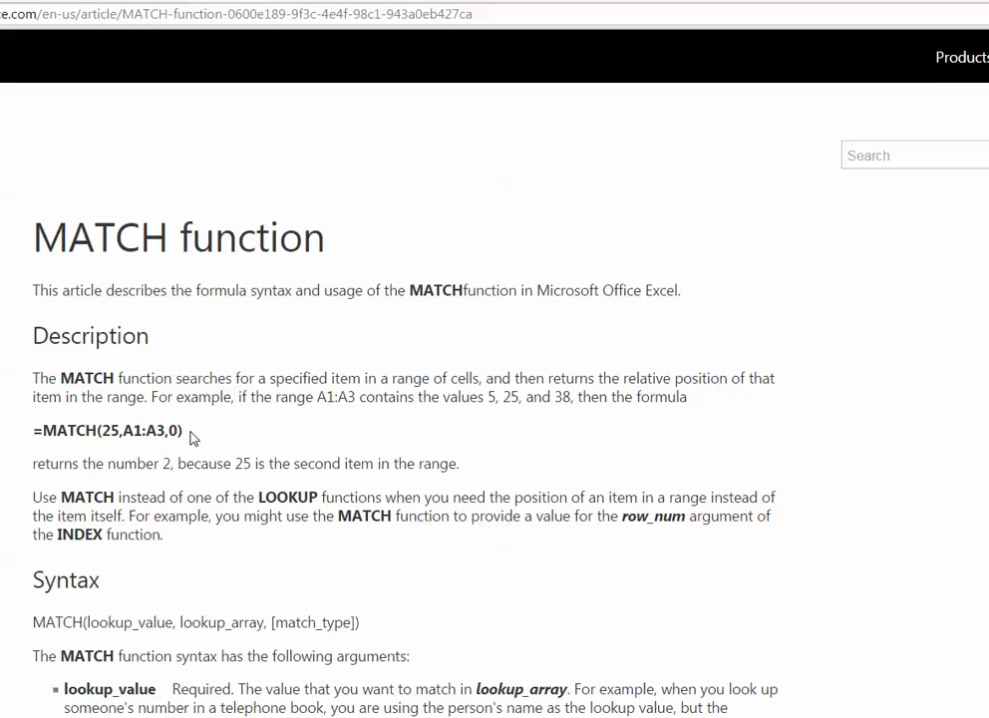
Copy =MATCH(25,A1:A3,0) from the MATCH help article and return to Excel
left_click_drag(187, 431, 43, 430)
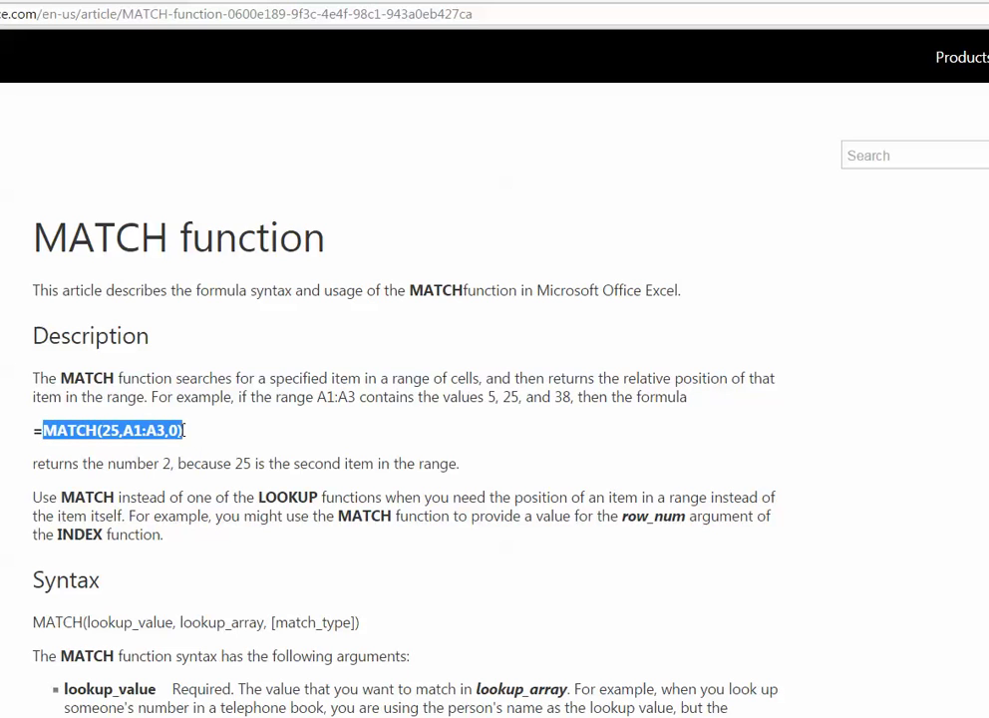
left_click_drag(192, 436, 37, 432)
key("ctrl+c")
right_click(62, 434)
left_click(102, 450)
key("alt+Tab")
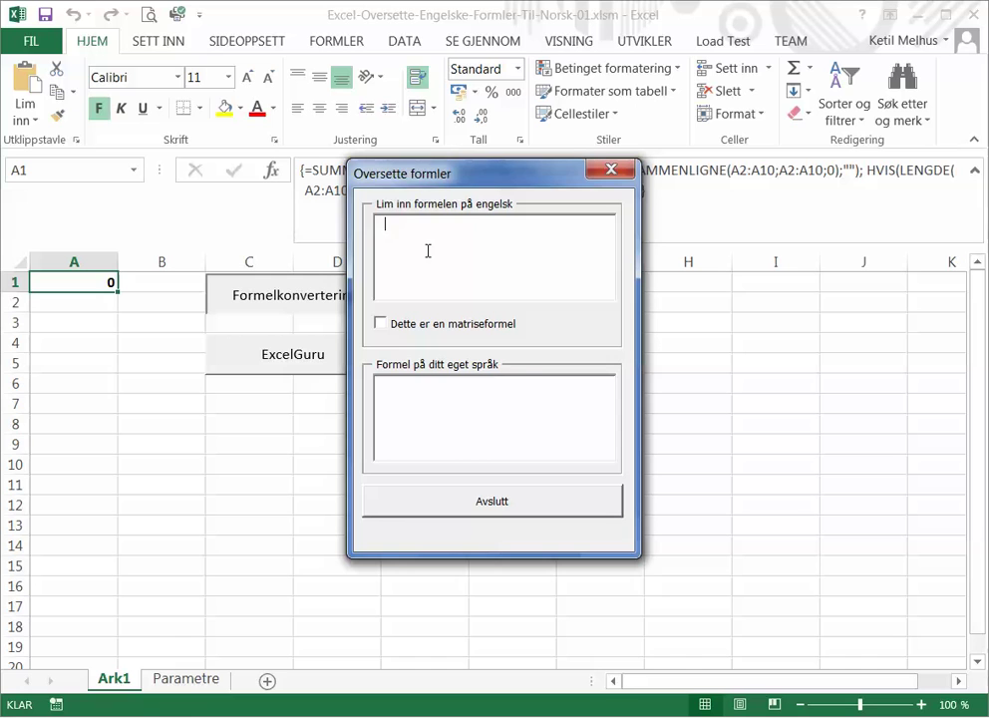
Paste =MATCH(25,A1:A3,0) into the English box, yielding =SAMMENLIGNE(25;A1:A3;0)
key("ctrl+v")
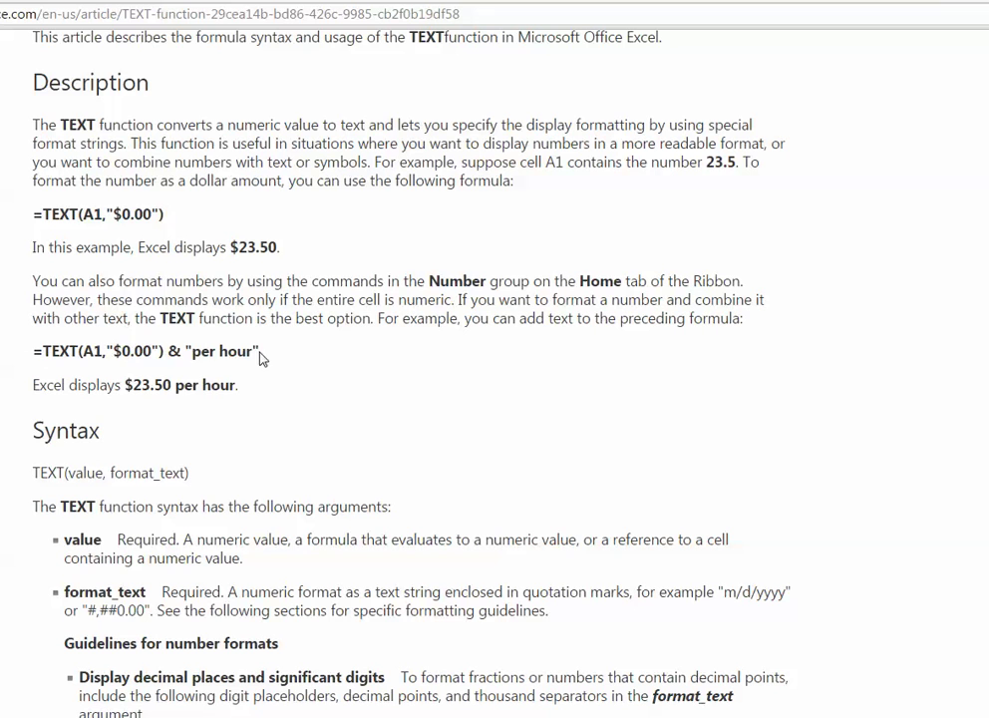
Copy the =TEXT(A1,"$0.00") & "per hour" example, backing out of an accidental web search
left_click_drag(259, 351, 34, 351)
right_click(52, 355)
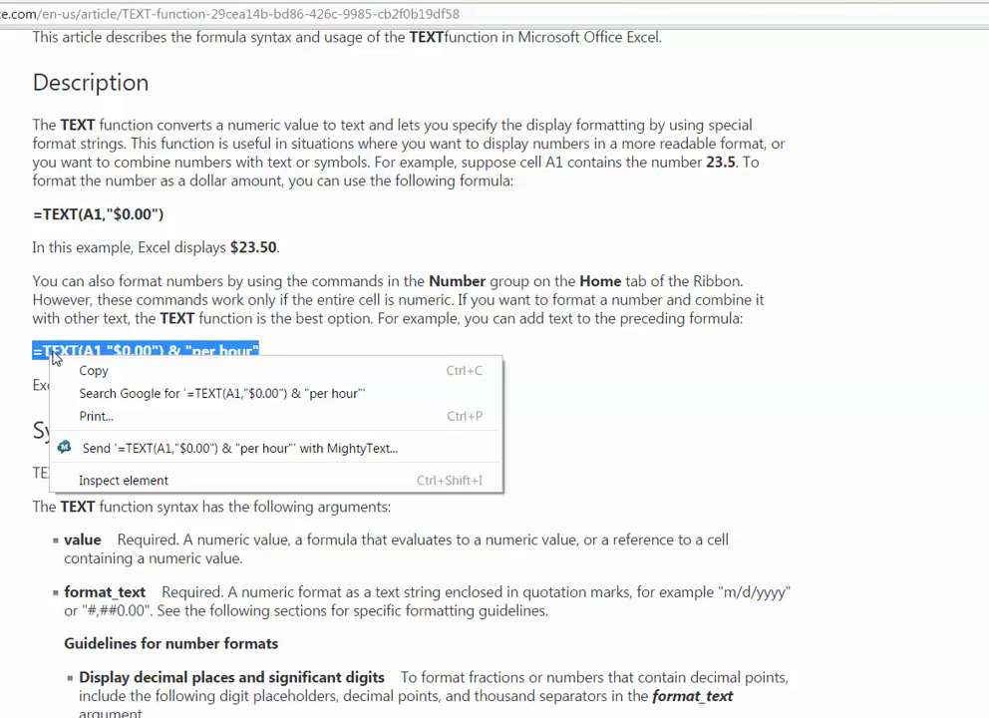
left_click(110, 392)
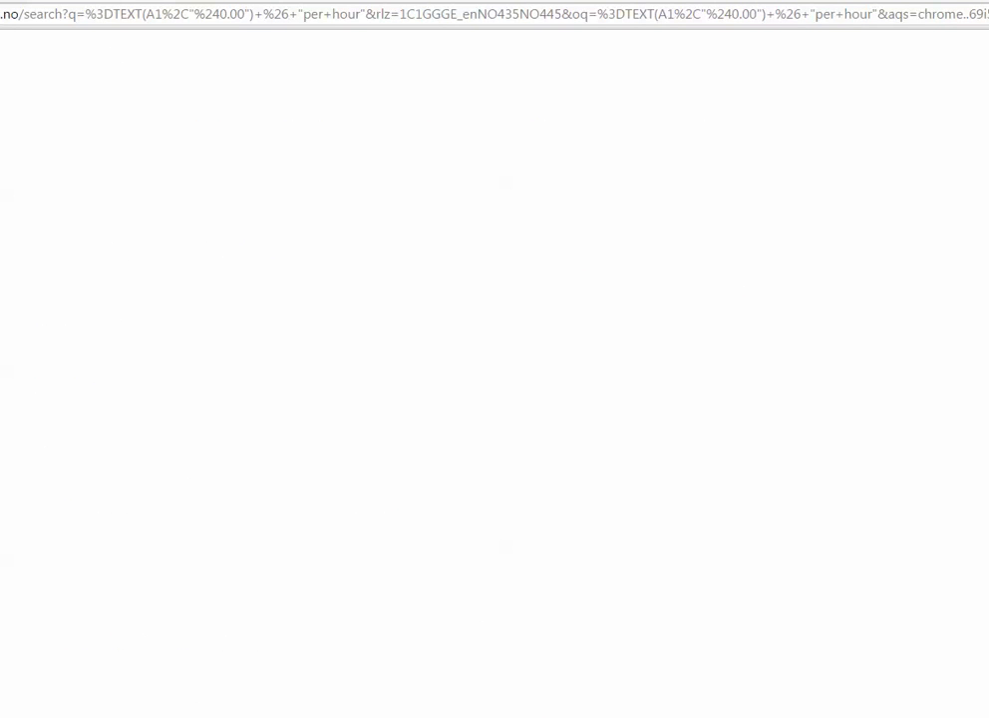
key("ctrl+w")
right_click(261, 351)
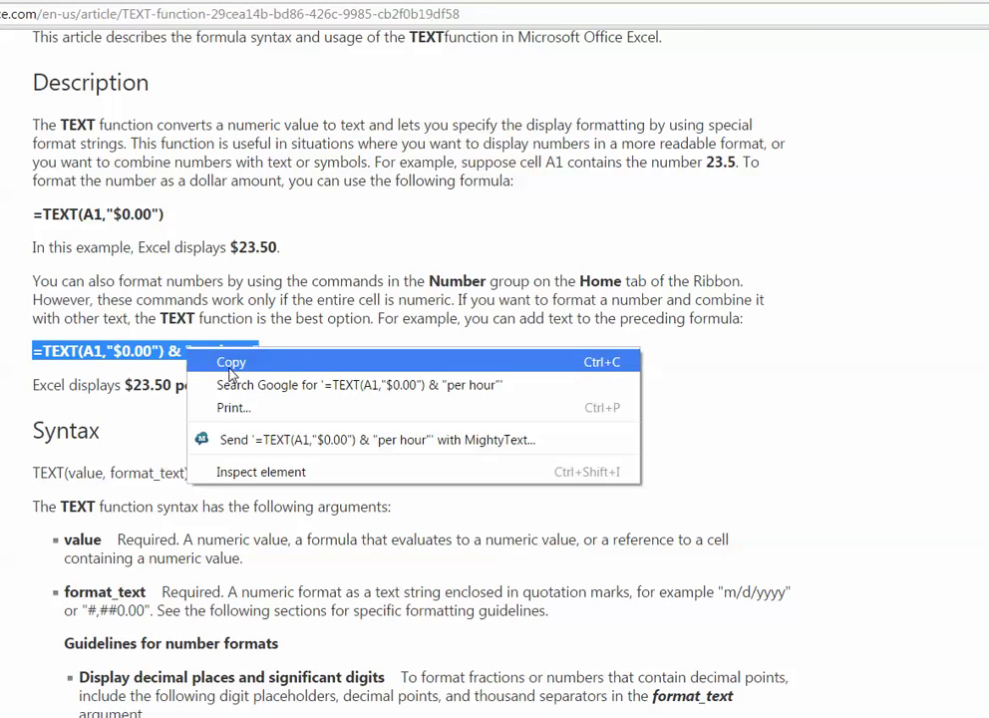
left_click(291, 362)
Replace the MATCH formula with the TEXT example, translated to =TEKST(A1;"$0.00") & "per hour"
key("alt+Tab")
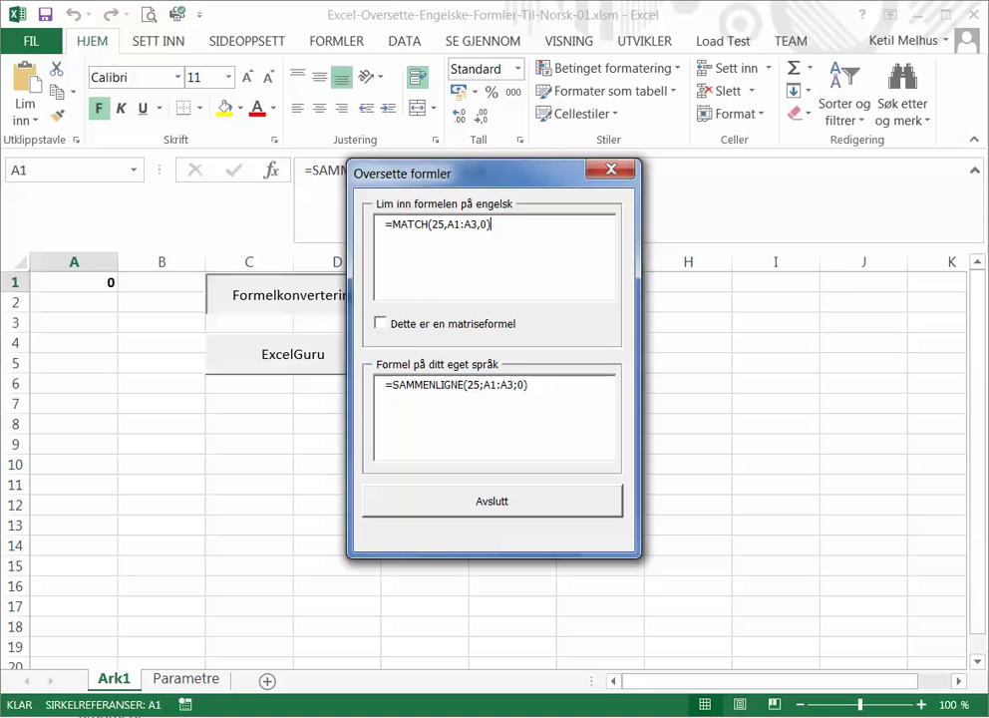
left_click_drag(491, 226, 329, 227)
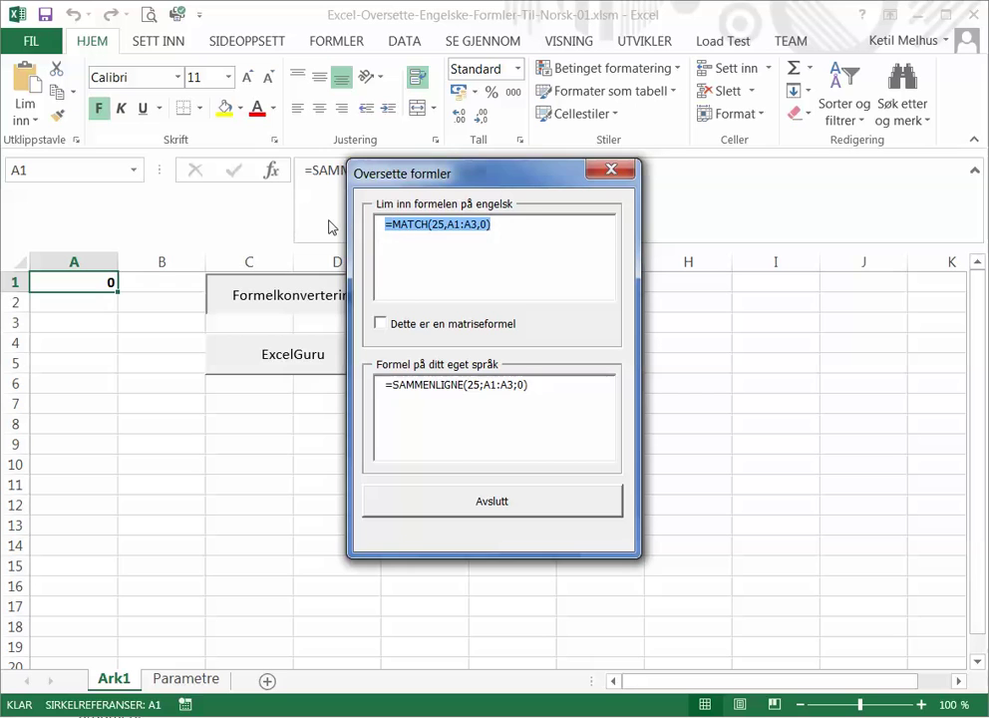
key("ctrl+v")
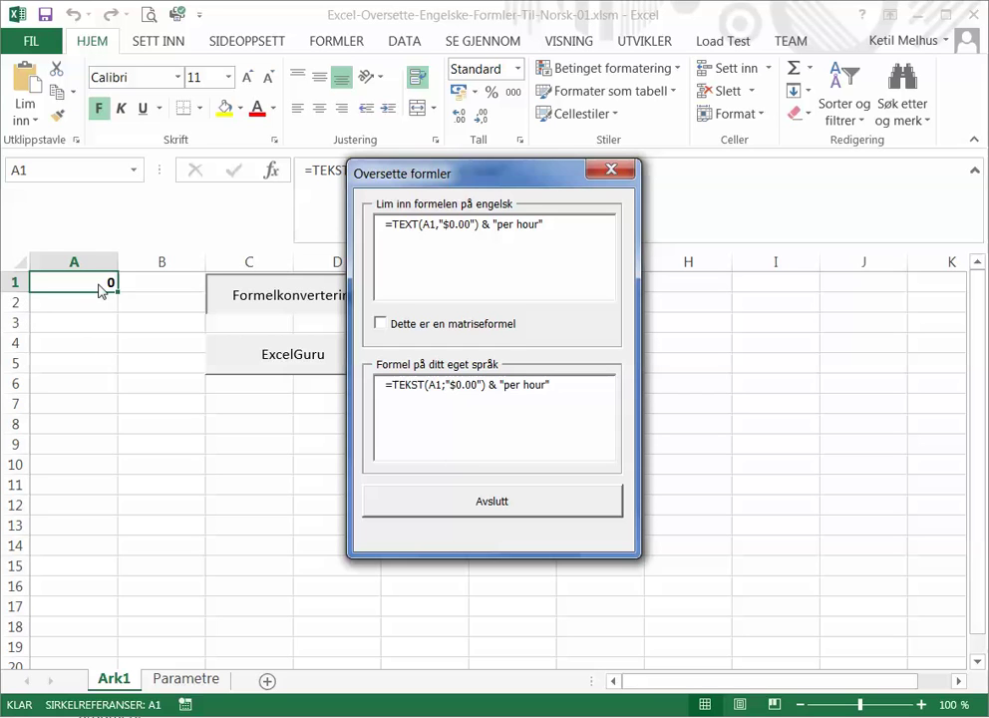
Edit the English formula to =TEXT(A2,"$0,00") & "per hour" so A1 shows $0,00per
left_click(446, 223)
key("BackSpace")
type(",")
key("Delete")
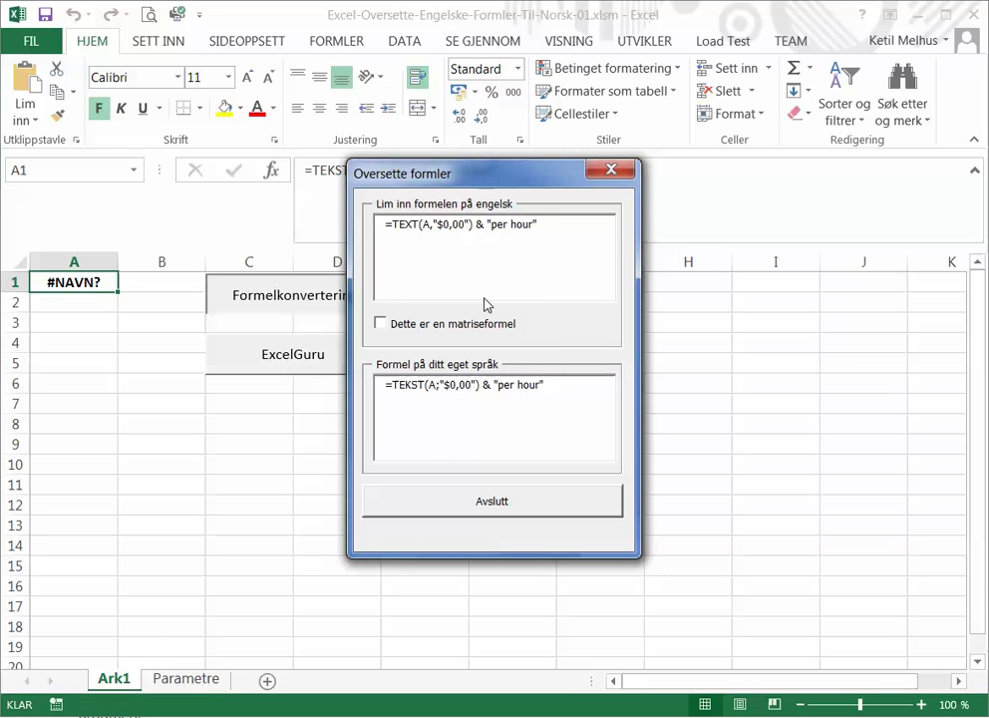
type("2")
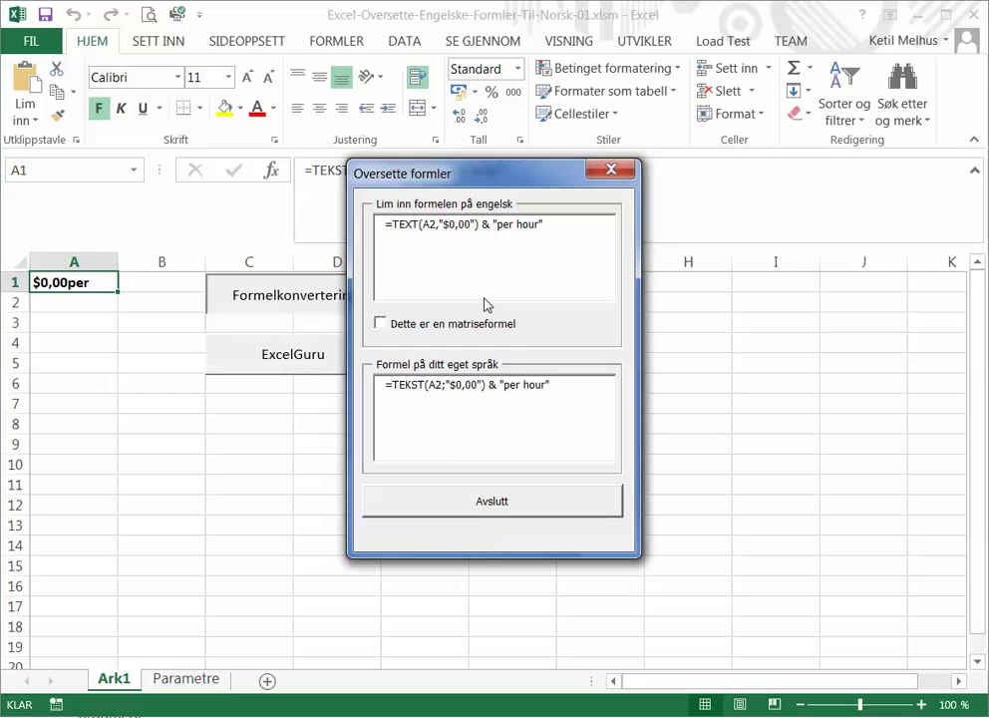